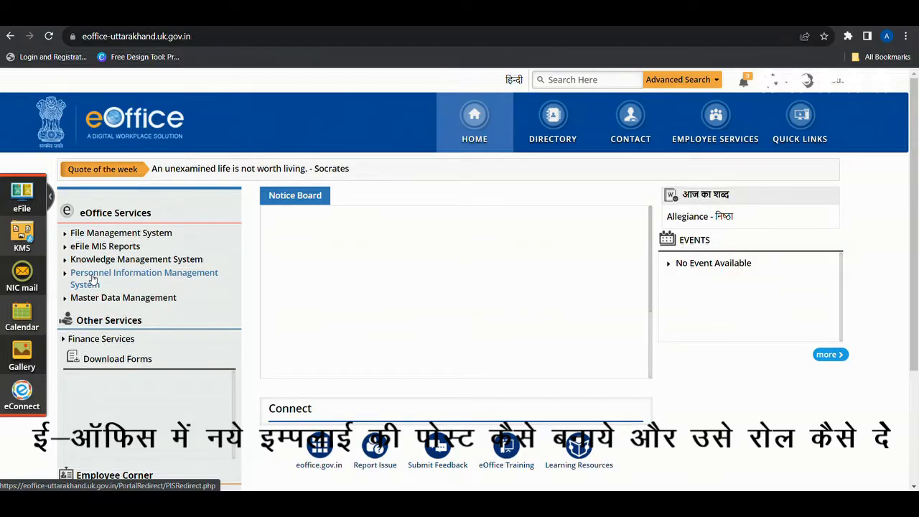
Step: Open the Personnel Information Management System, dismiss its document upload notice, and switch the logged-in role to POST ADMIN
click(93, 280)
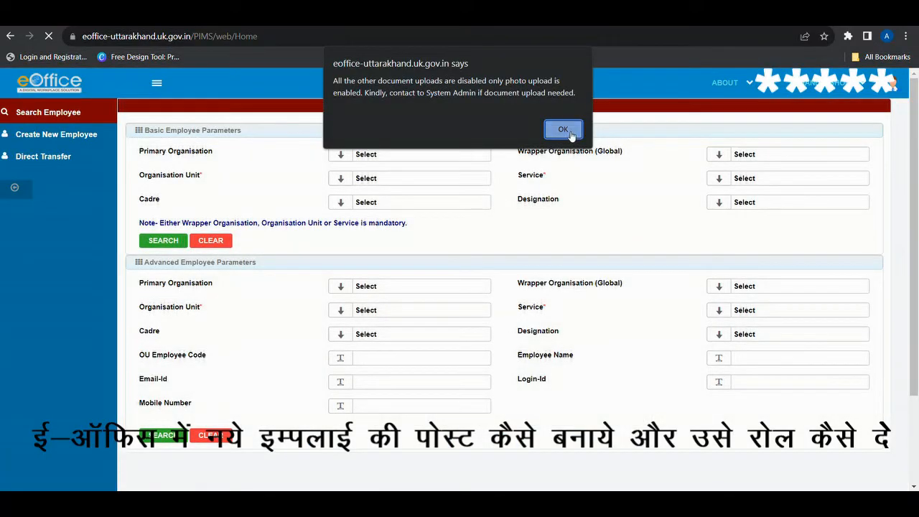
click(563, 130)
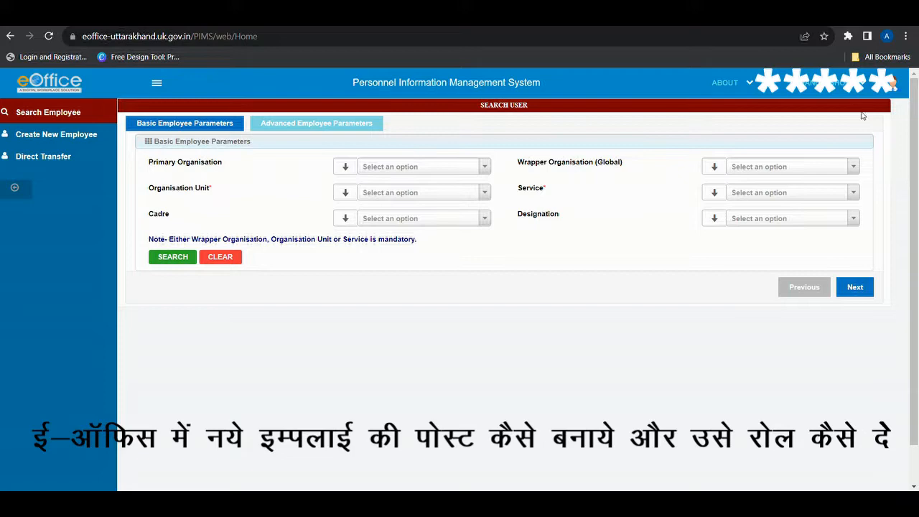
mouse_move(866, 100)
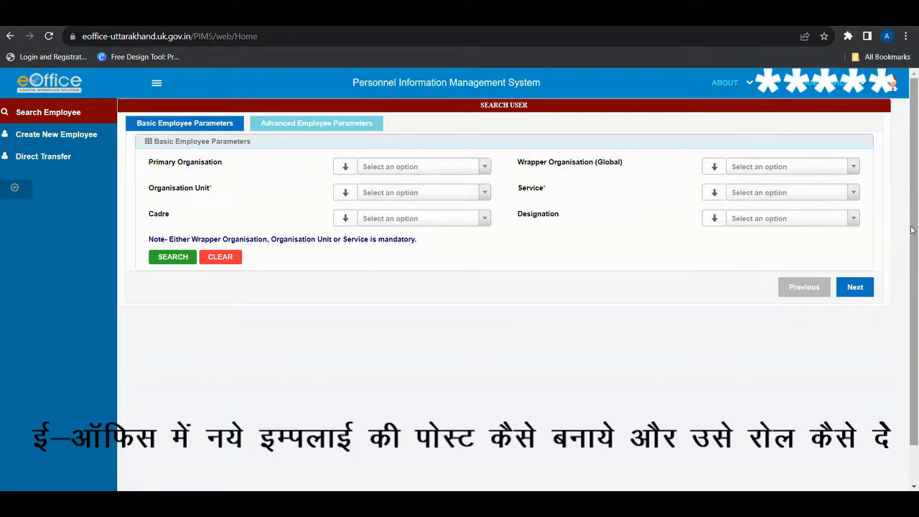
click(870, 90)
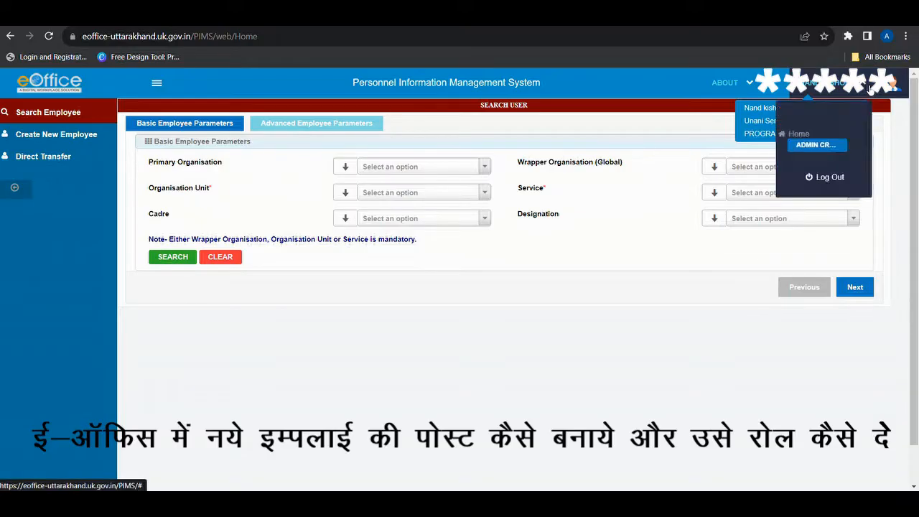
click(814, 147)
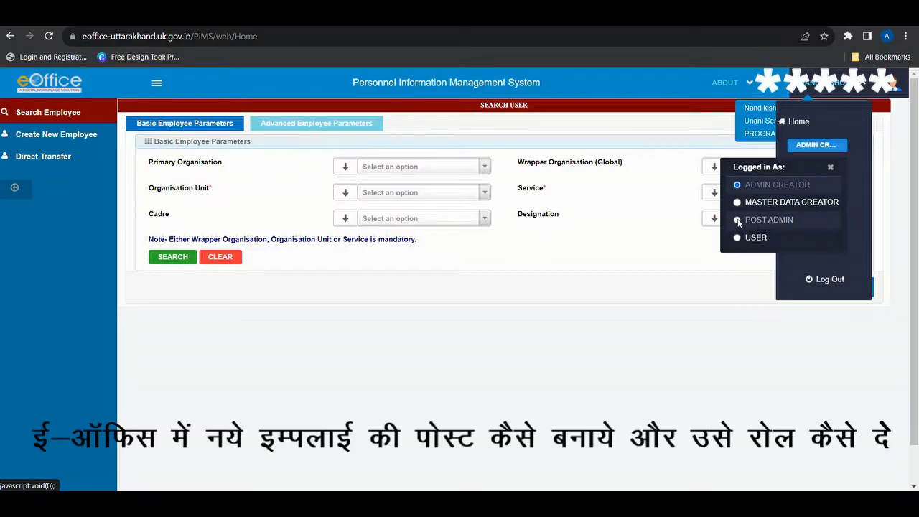
click(737, 222)
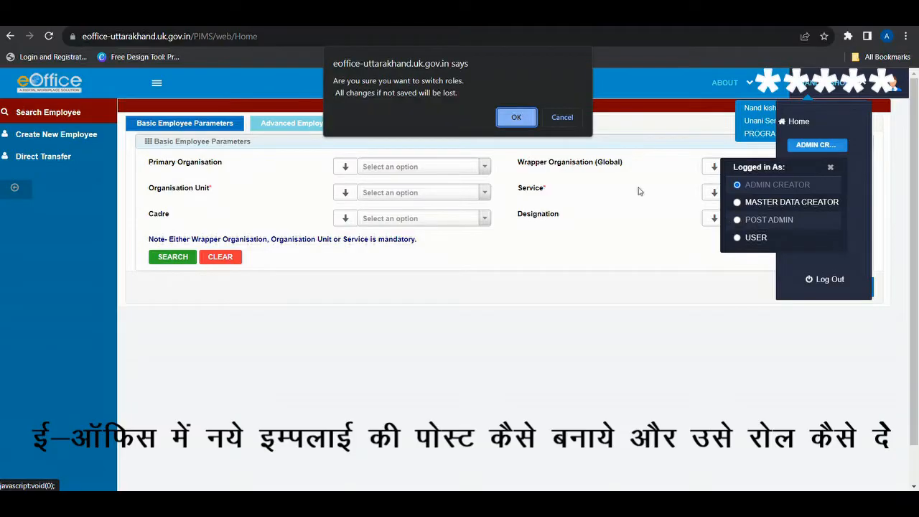
click(517, 119)
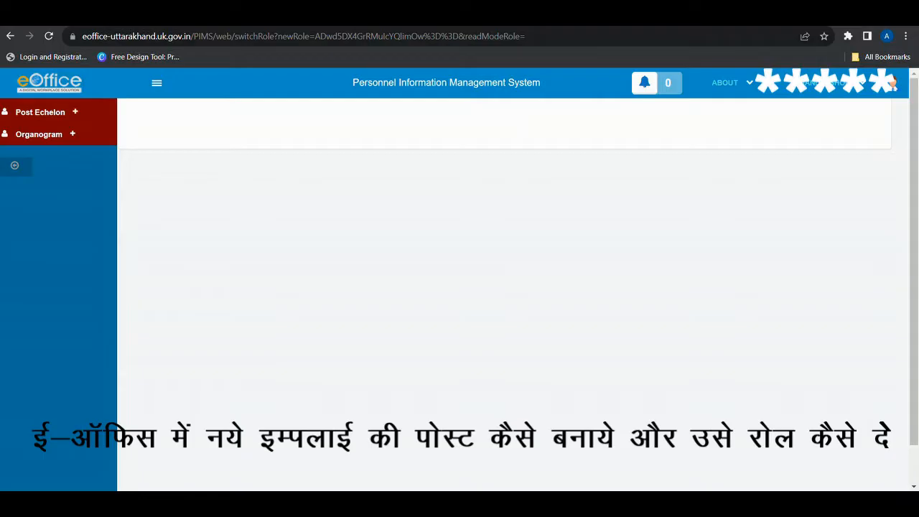
Step: Search the Post Structure for the Ayurvedic and Unani organisation unit and open the hierarchy of the vacant DIRECTOR post
click(71, 121)
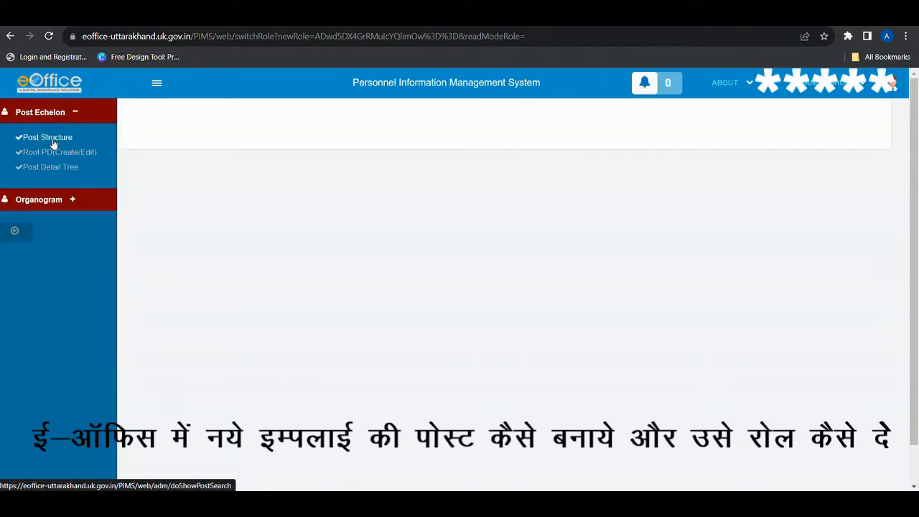
click(53, 143)
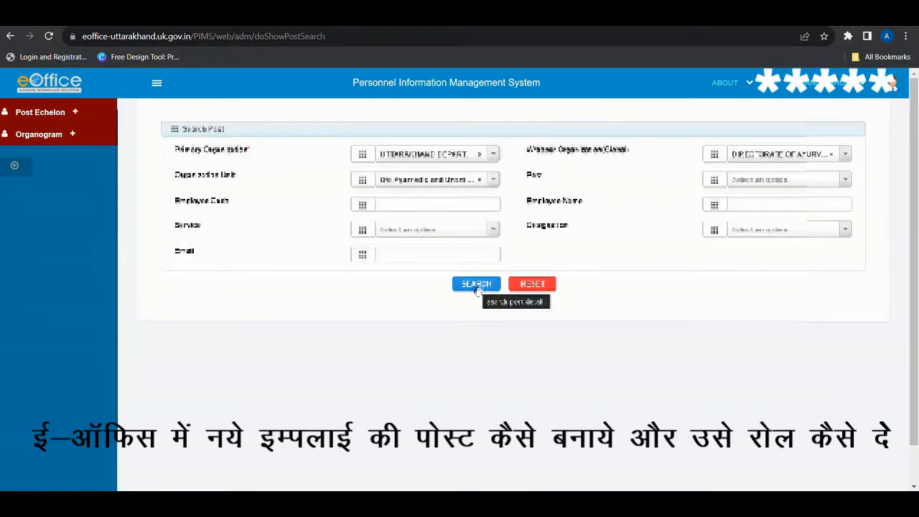
click(476, 285)
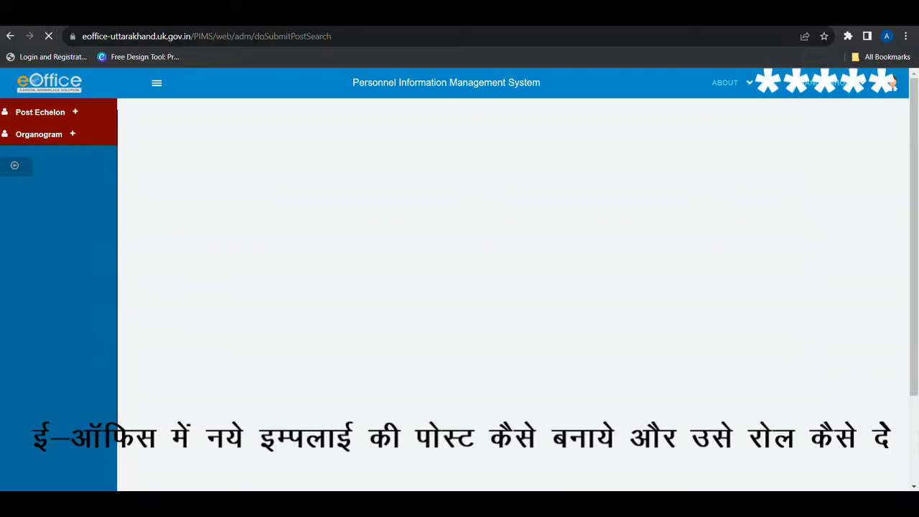
scroll(513, 287, down, 3)
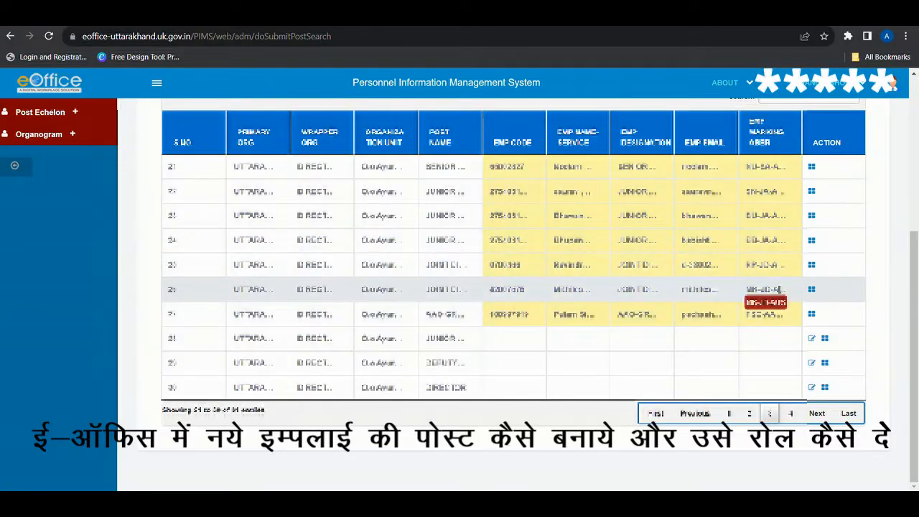
click(826, 389)
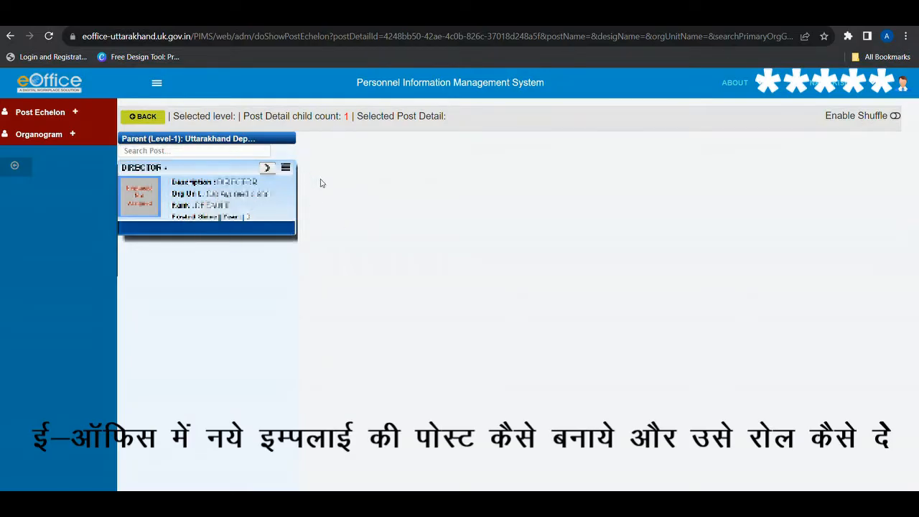
Step: Open the form for creating a child post under the DIRECTOR post
click(285, 169)
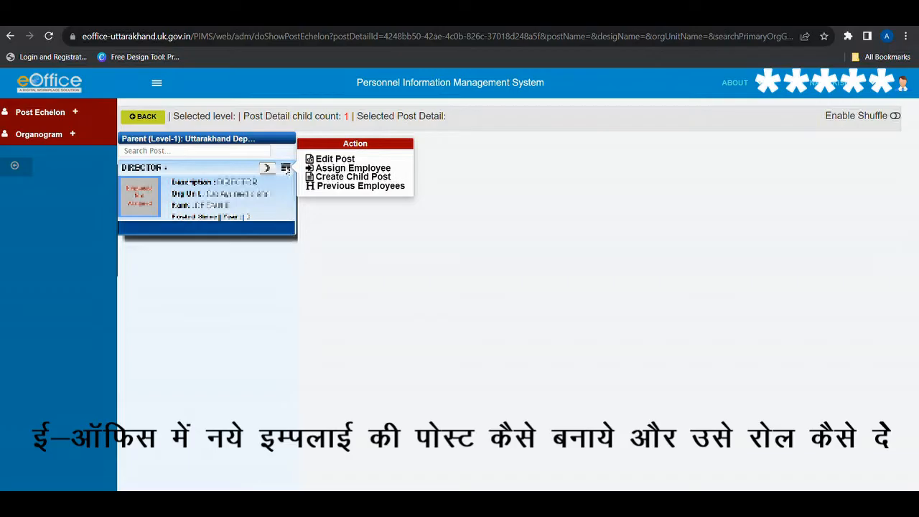
click(334, 178)
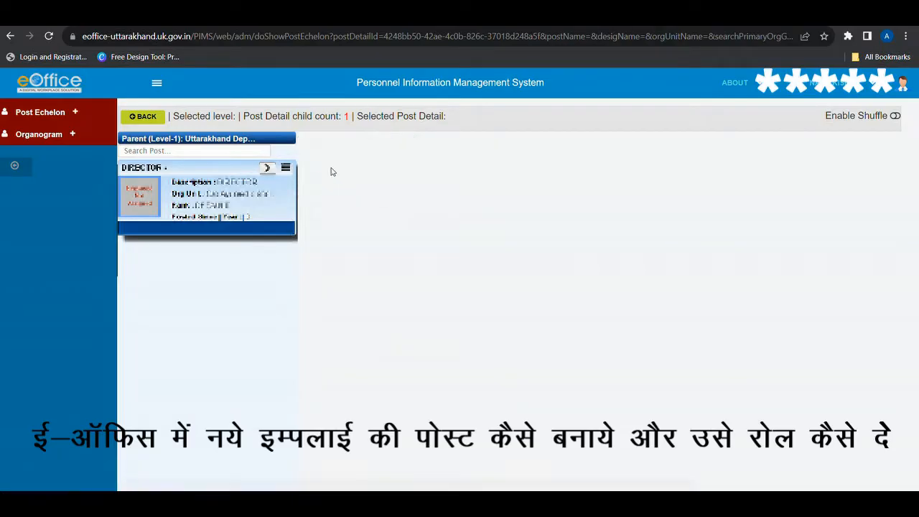
click(286, 168)
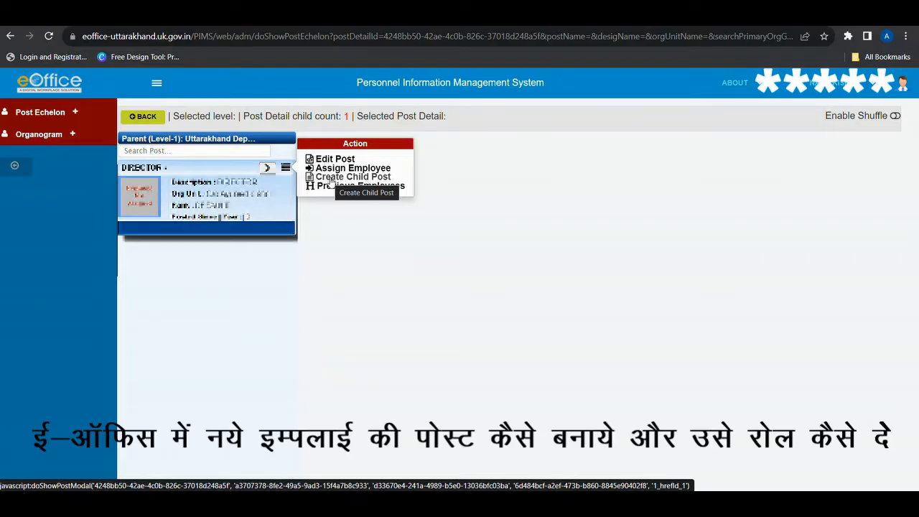
click(330, 180)
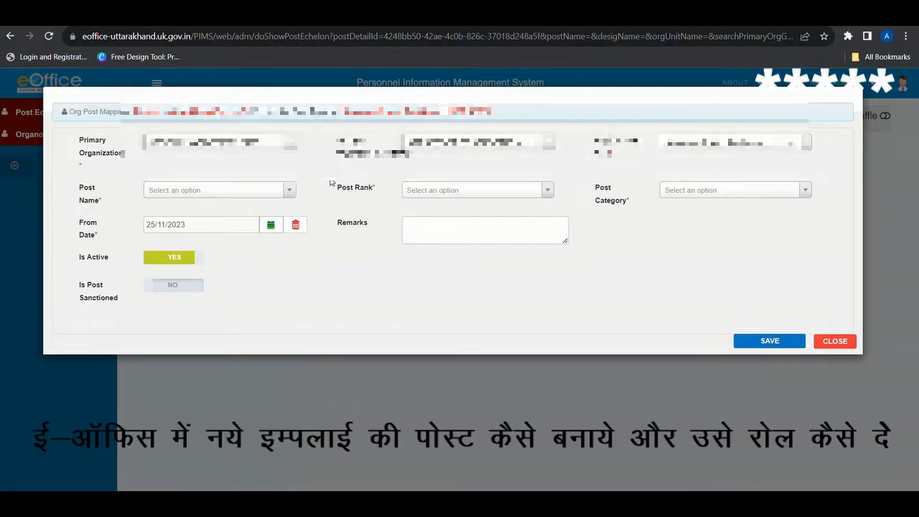
Step: Set the child post's name to ACCOUNTANT, rank to DEFAULT and category to SOFT AREA POST, and close the form without saving
click(289, 194)
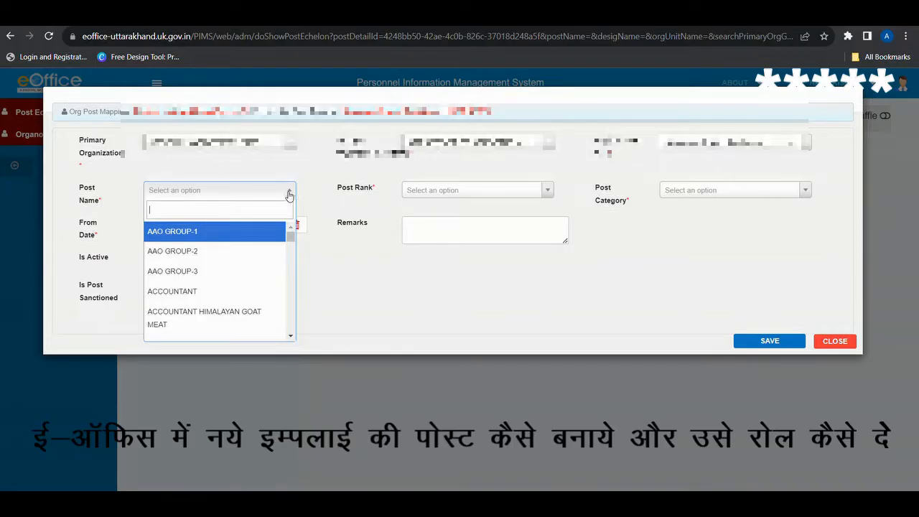
text(ac)
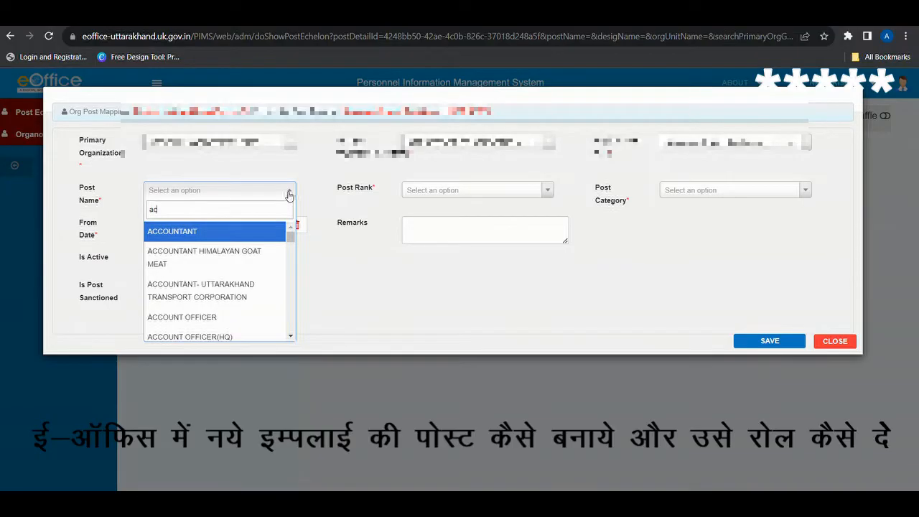
click(176, 231)
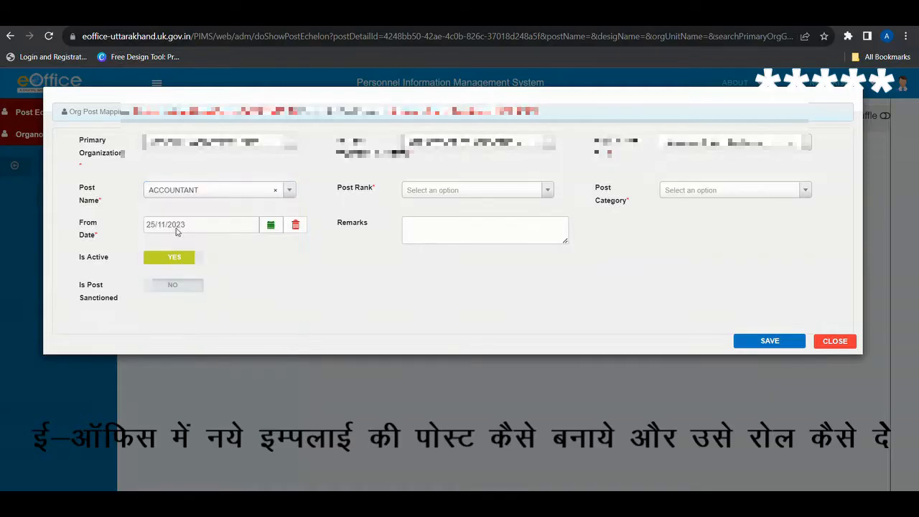
click(452, 191)
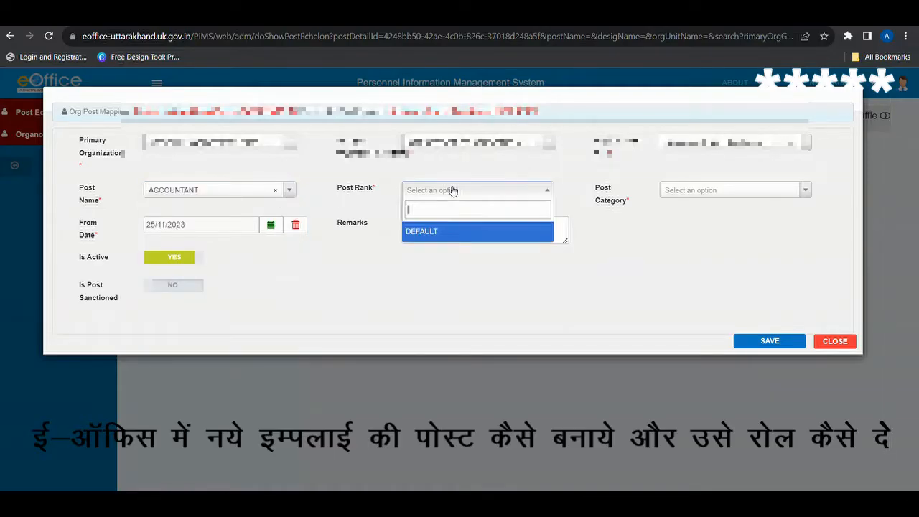
click(434, 232)
click(703, 191)
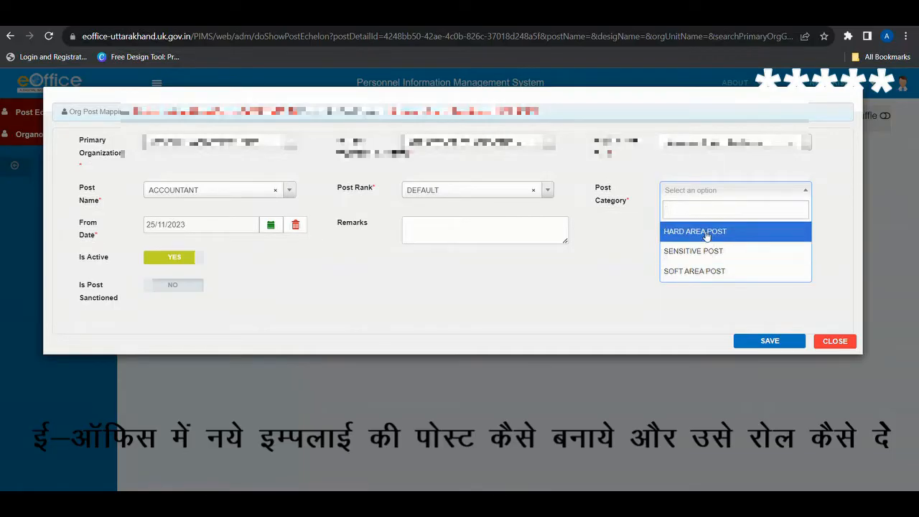
click(704, 270)
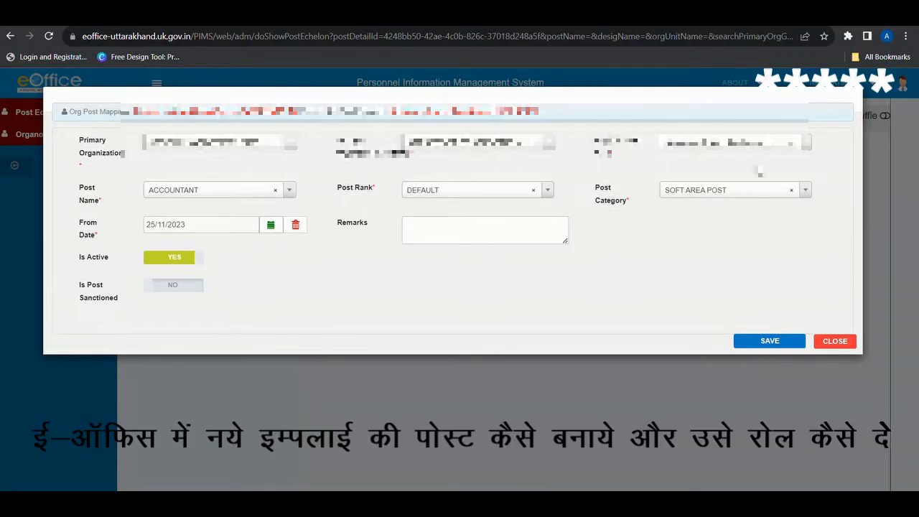
click(838, 342)
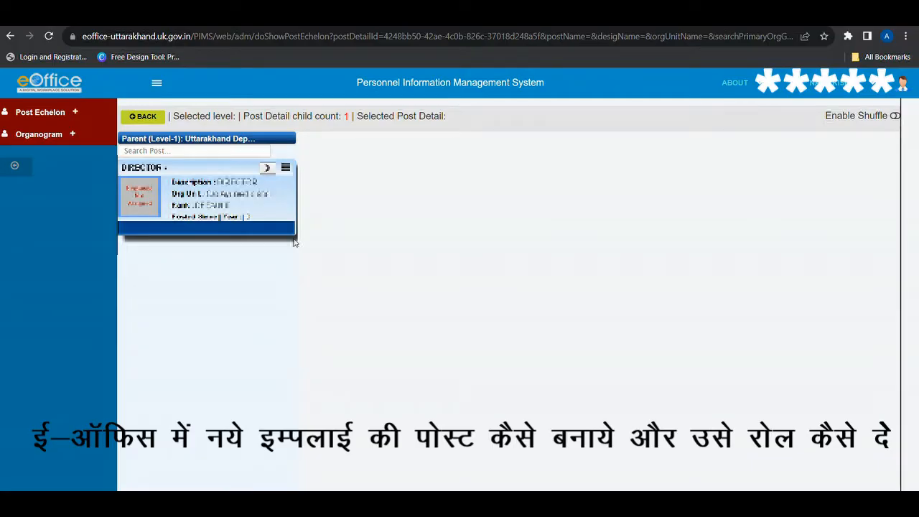
Step: Start assigning an employee to the DIRECTOR post, search by designation ASSISTANT ACCOUNTANT, and continue with the listed employee
click(285, 168)
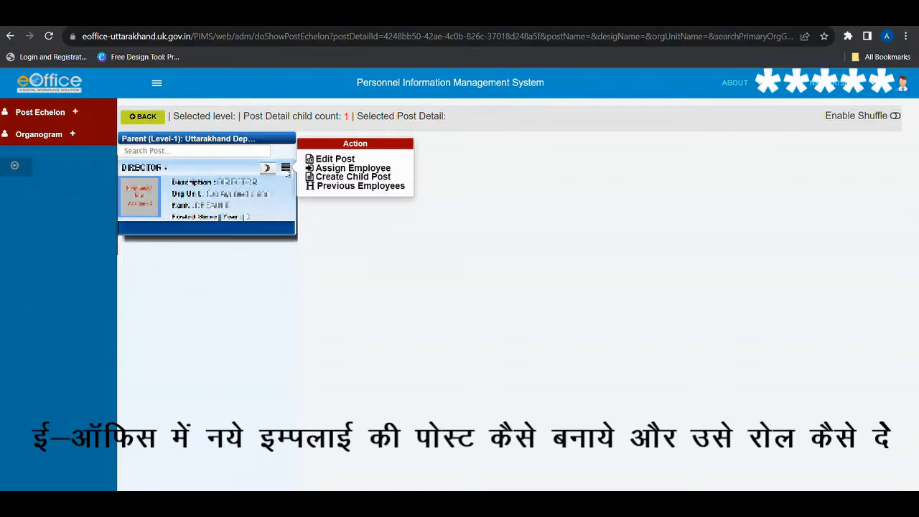
click(347, 171)
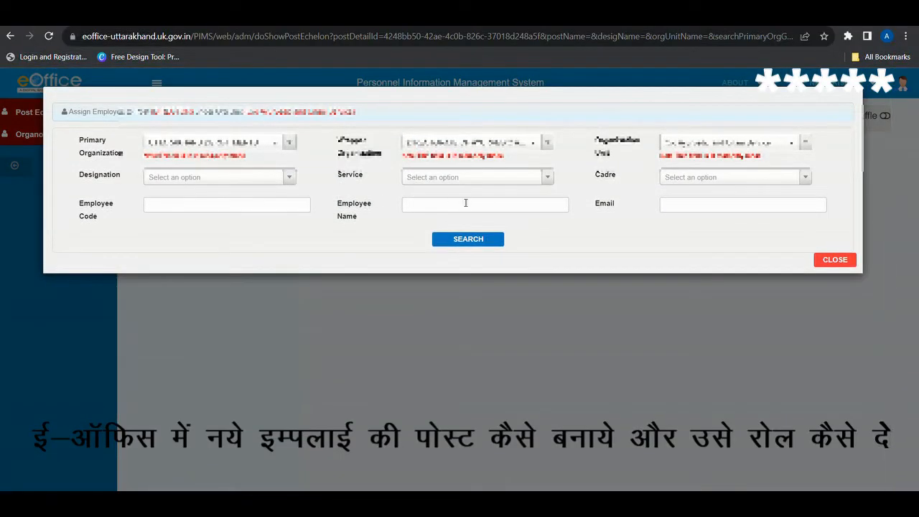
click(255, 180)
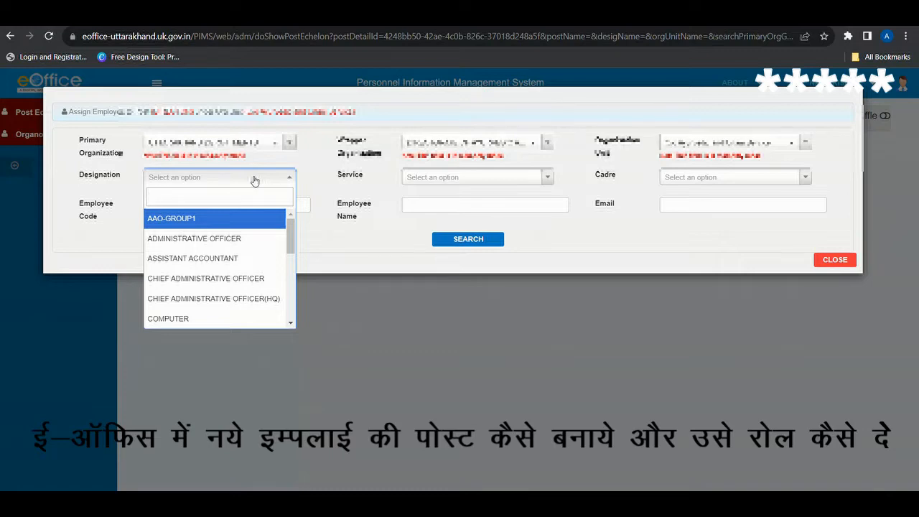
text(acc)
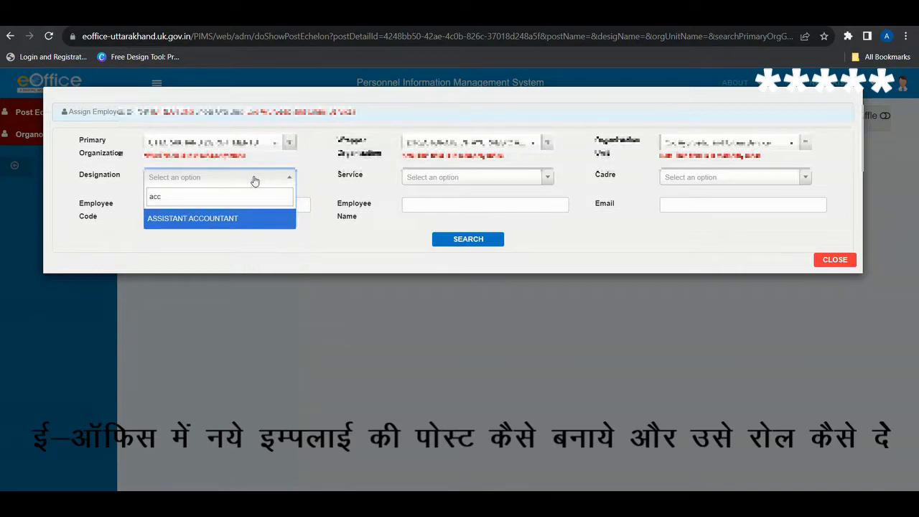
click(192, 217)
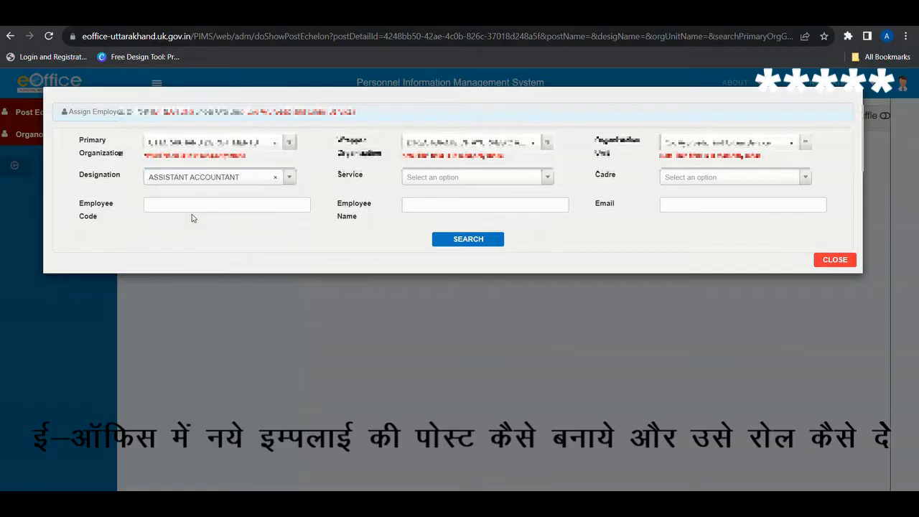
click(466, 239)
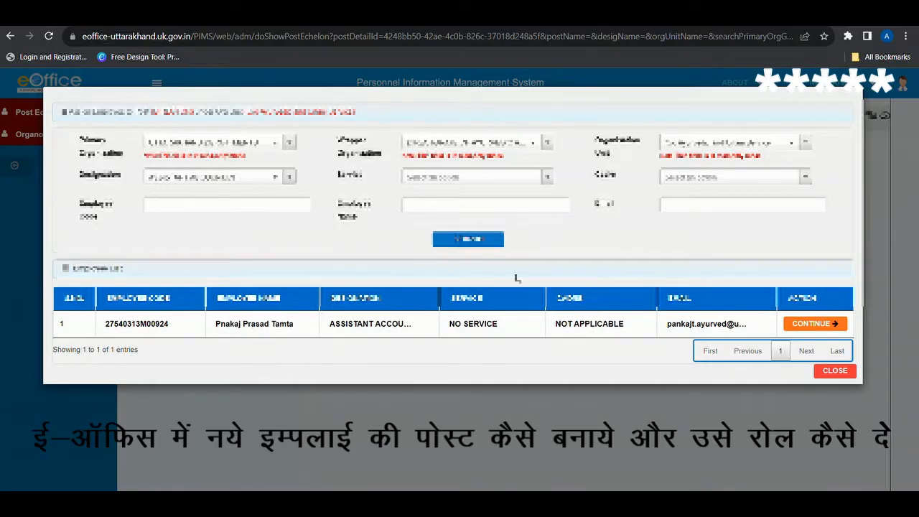
click(835, 325)
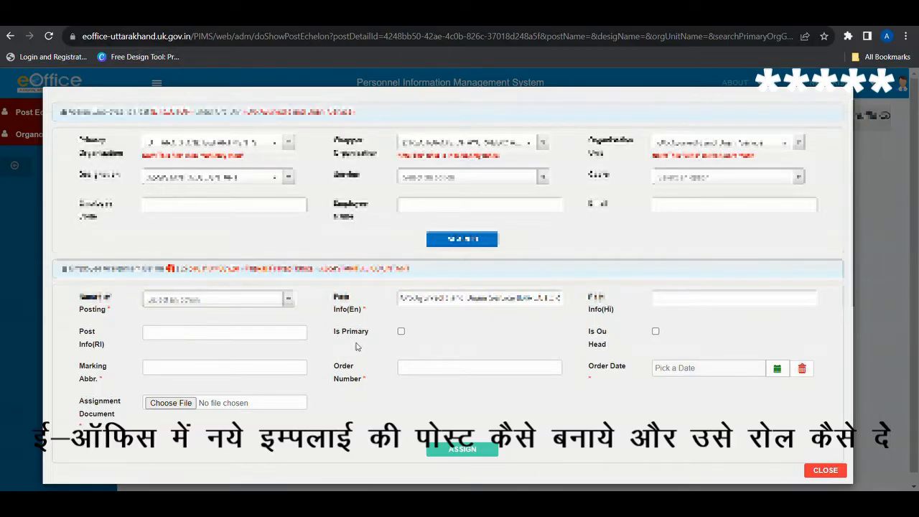
Step: Set the nature of posting to REGULAR and enter acc-xyz- as the marking abbreviation for the employee assignment
click(217, 308)
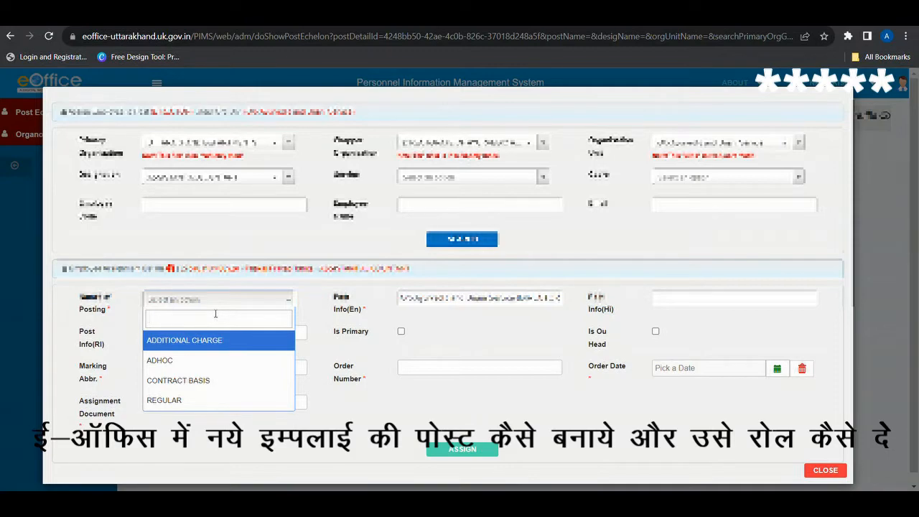
click(181, 400)
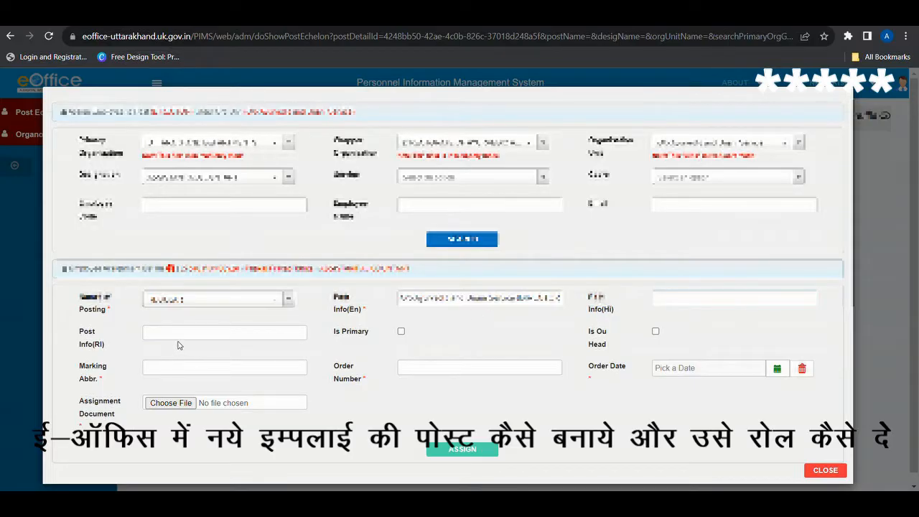
click(240, 371)
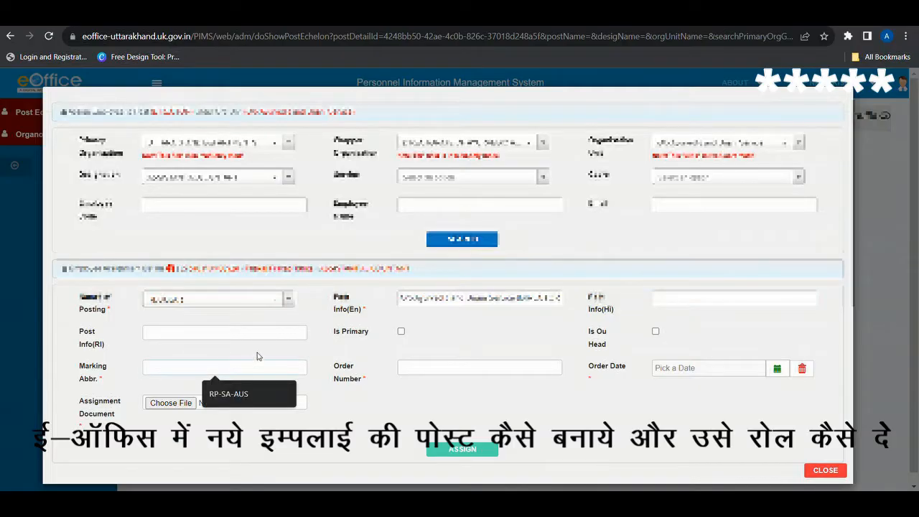
click(257, 354)
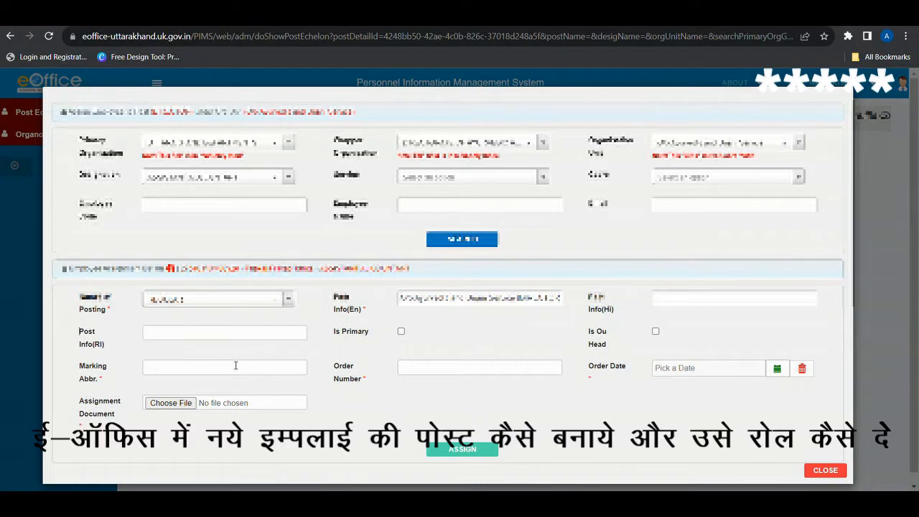
click(232, 365)
text(ad)
Step: Enter order number 1235 and order date 16/11/2023, and close the assignment form without assigning the employee
click(452, 367)
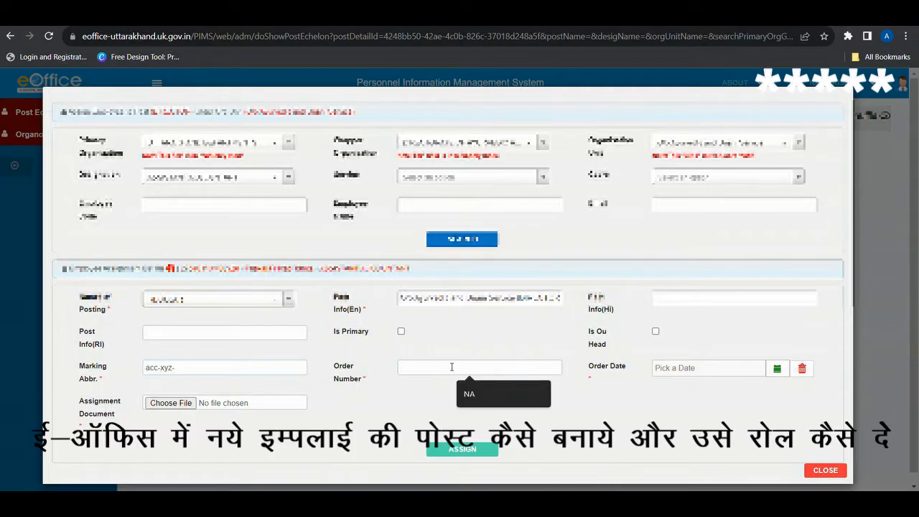
click(484, 391)
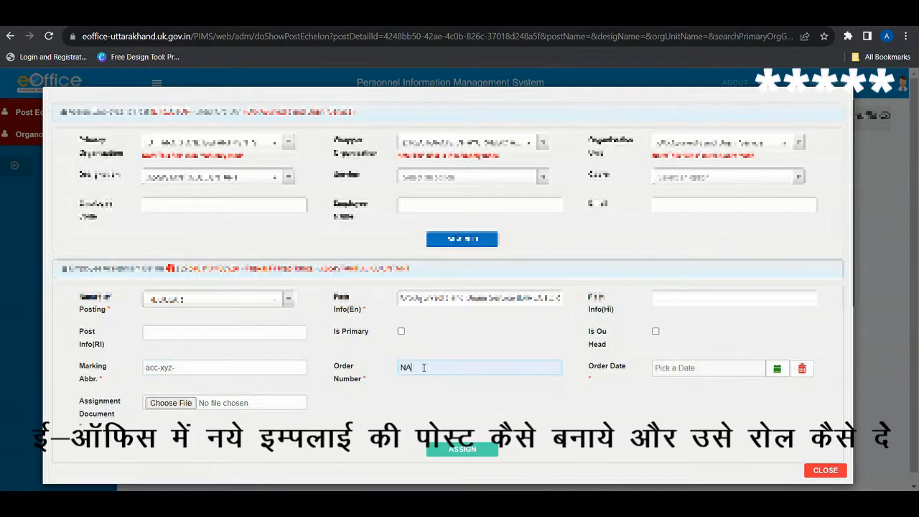
key(BackSpace)
key(BackSpace)
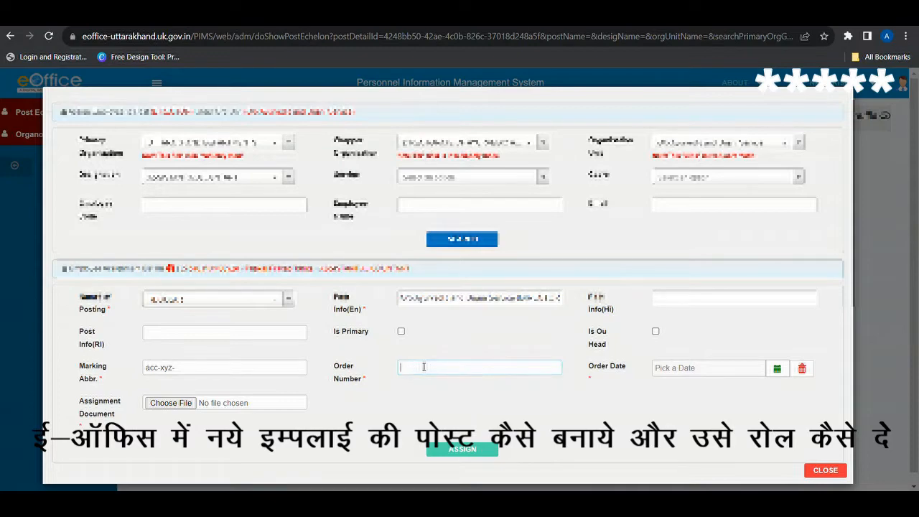
text(1235)
click(738, 371)
click(727, 283)
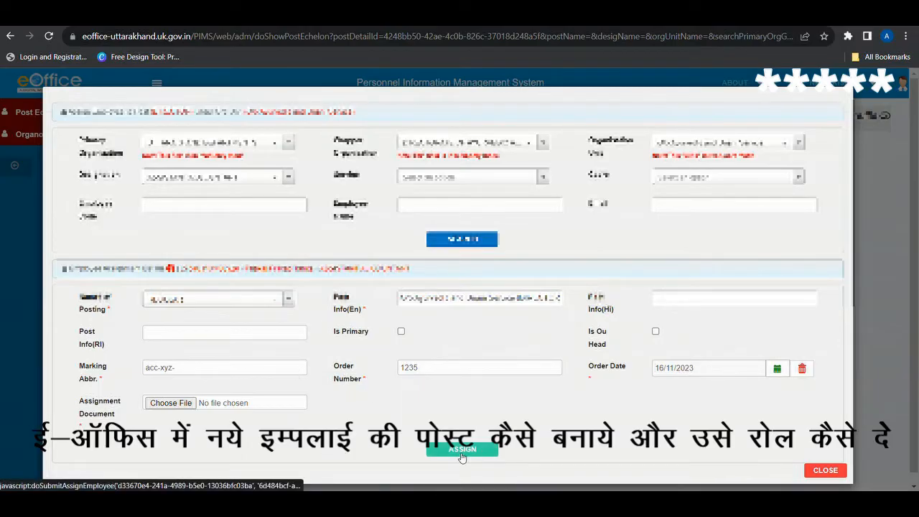
click(819, 467)
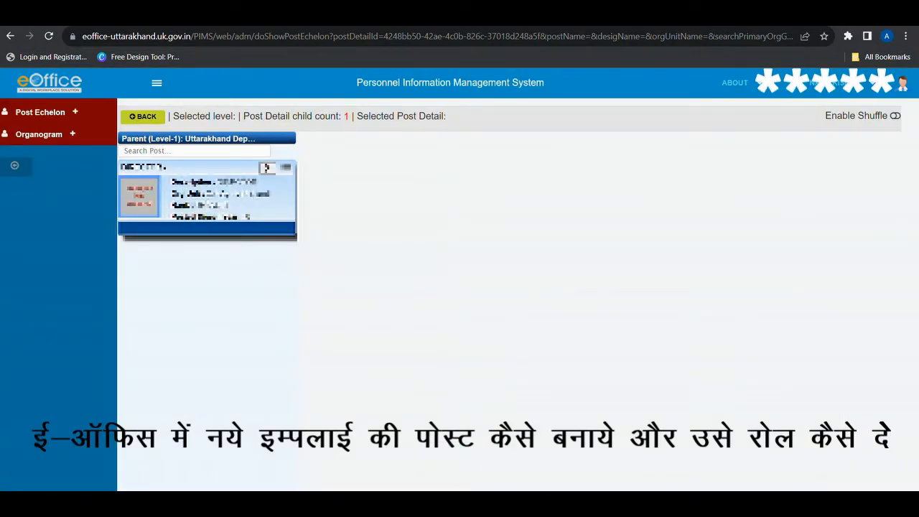
Step: Show the child posts under the DIRECTOR post and expand the employee information of the first one
click(267, 168)
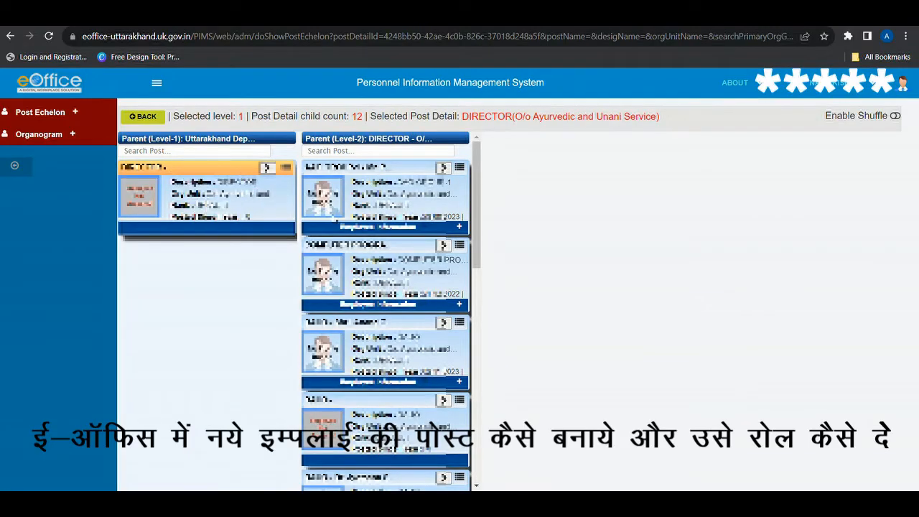
click(459, 227)
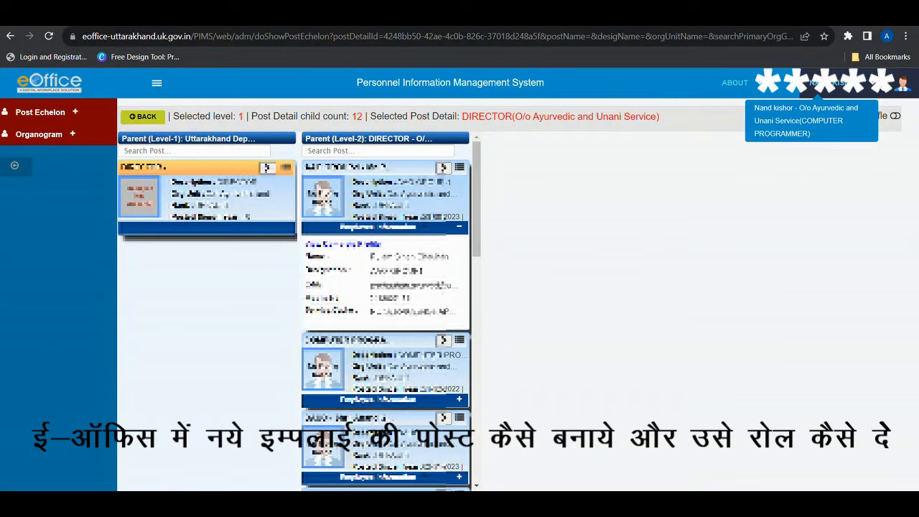
Step: Leave the post hierarchy, dismiss the document upload notice and return to the eOffice portal home page
click(825, 82)
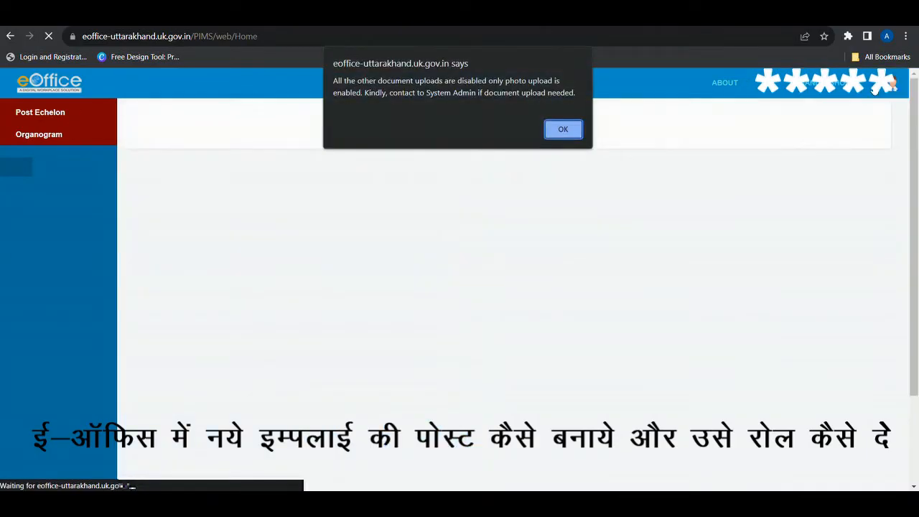
click(563, 130)
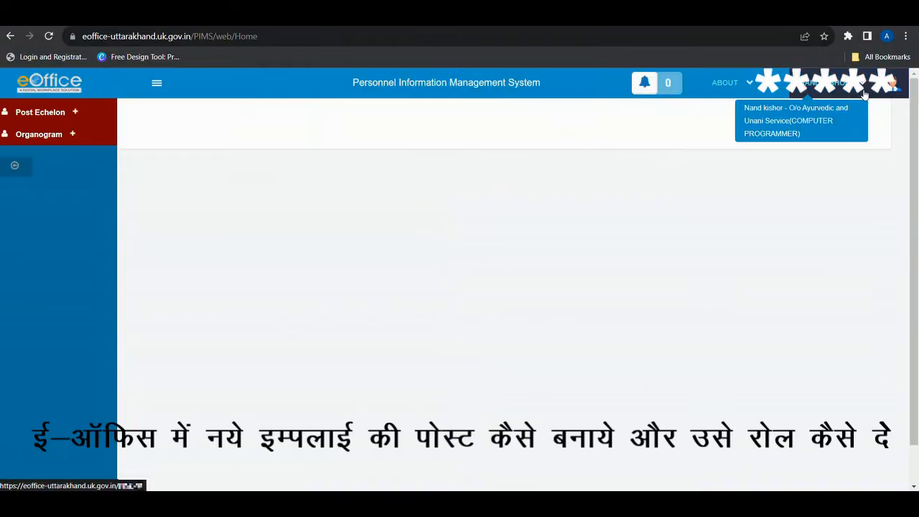
click(869, 86)
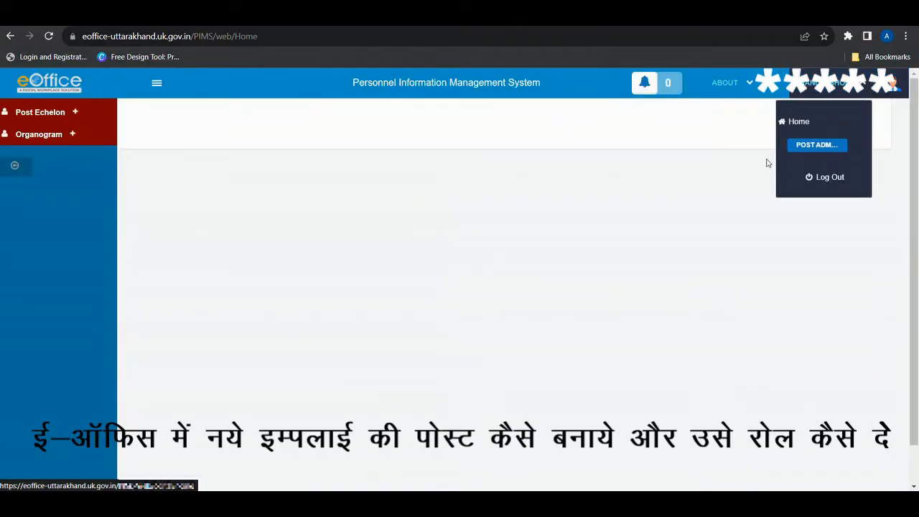
click(800, 122)
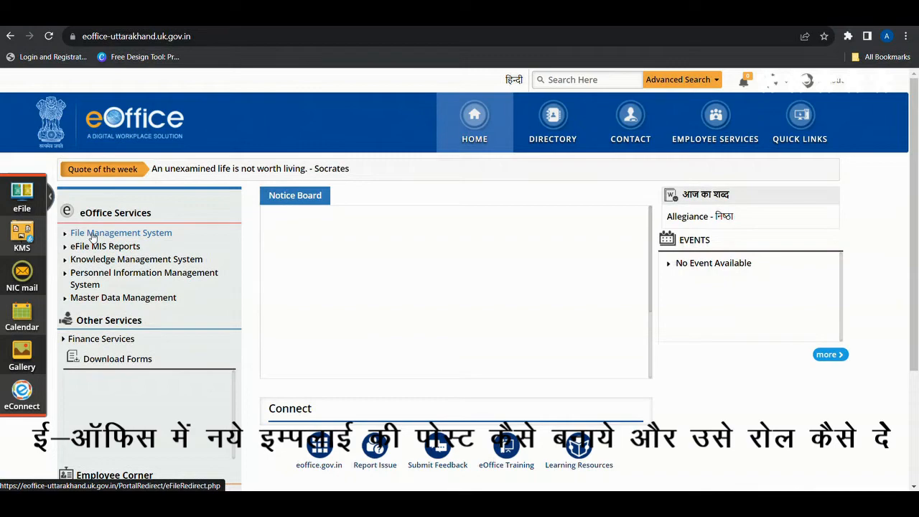
Step: Switch to the File Management System (eFile) and open its Post Role Assignment administration page
click(93, 238)
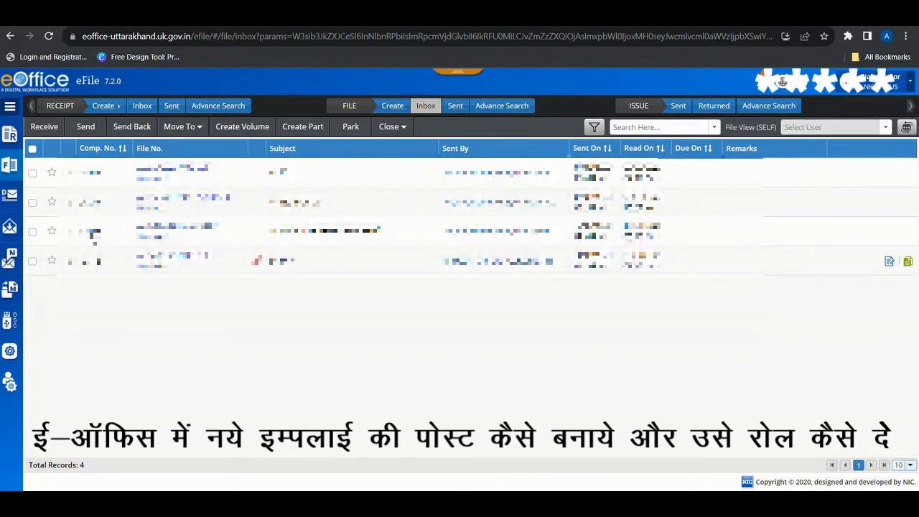
click(9, 354)
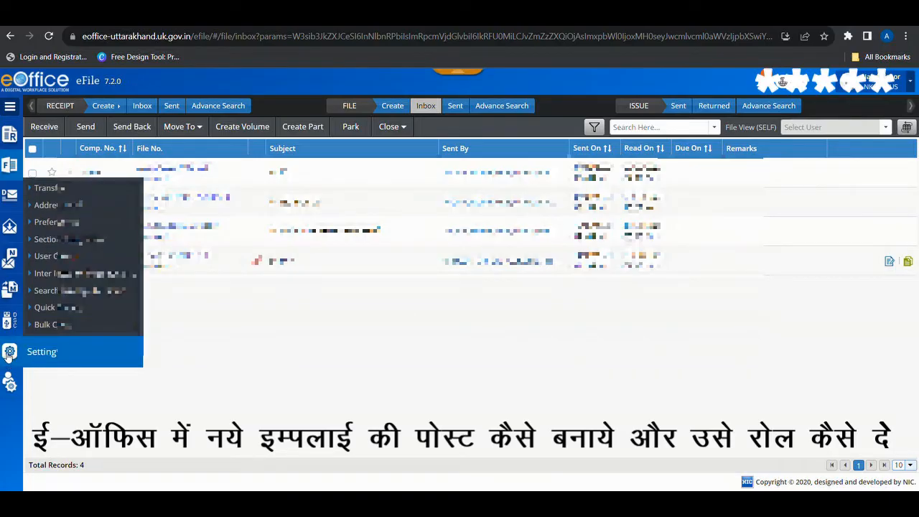
click(8, 385)
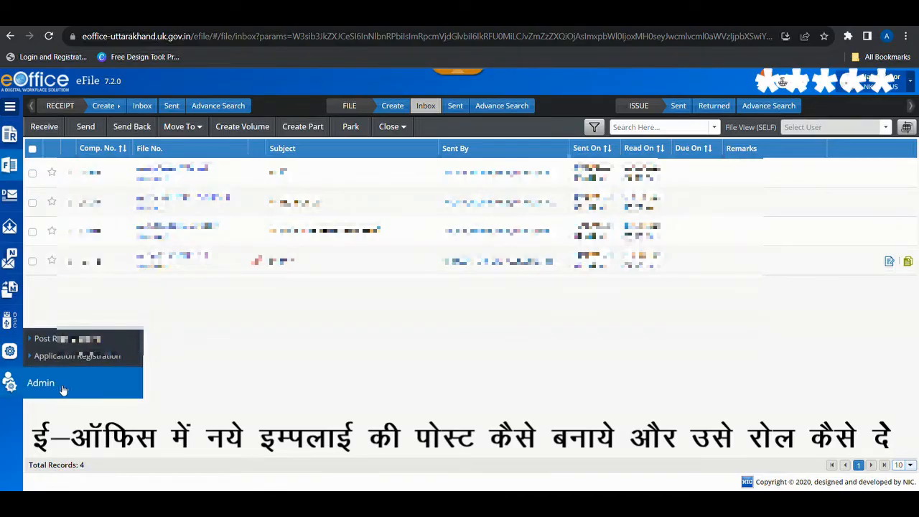
click(84, 339)
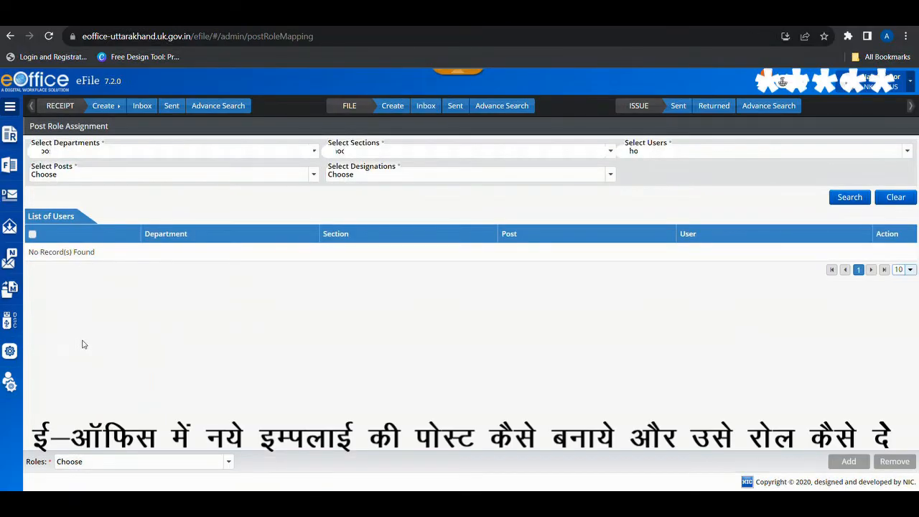
Step: List the users of the department and section for Ayurvedic and Unani Service and select the first listed user
click(185, 158)
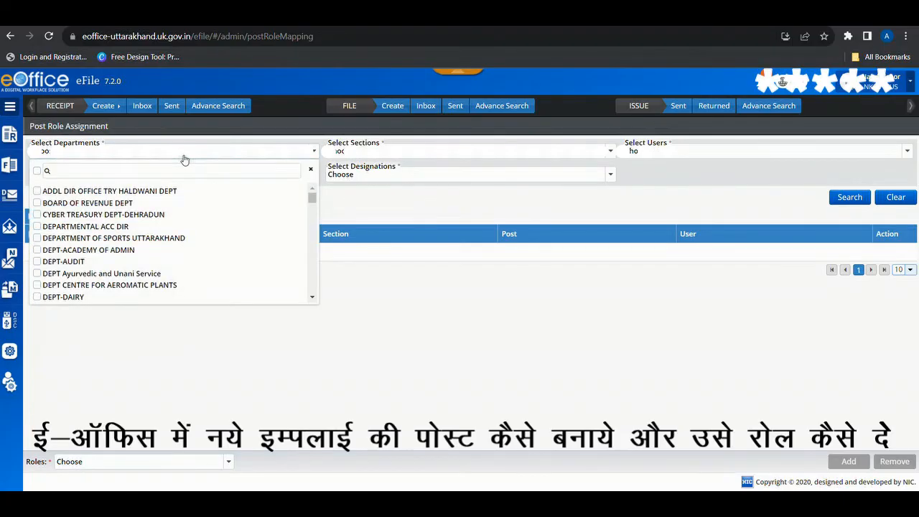
click(184, 158)
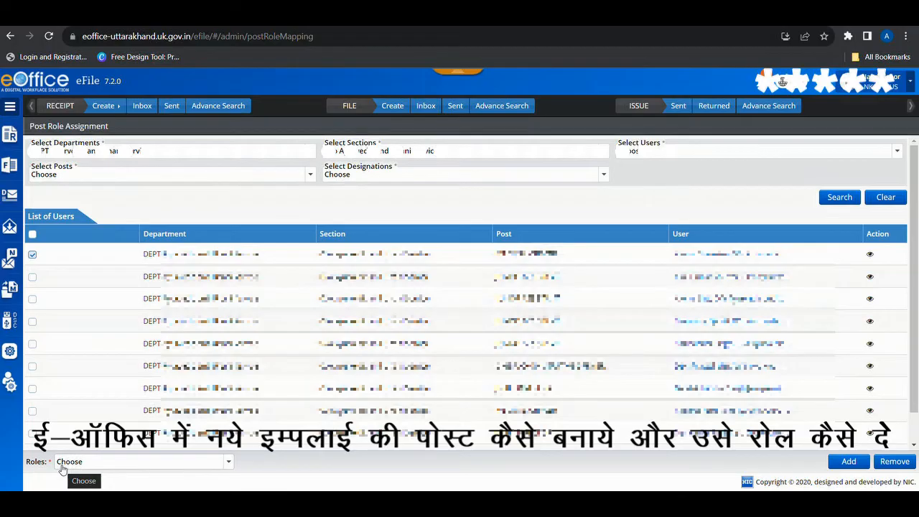
Step: Look through the roles that can be assigned to the selected user's post, from ACTION_INITIATOR to SIGNER
click(225, 463)
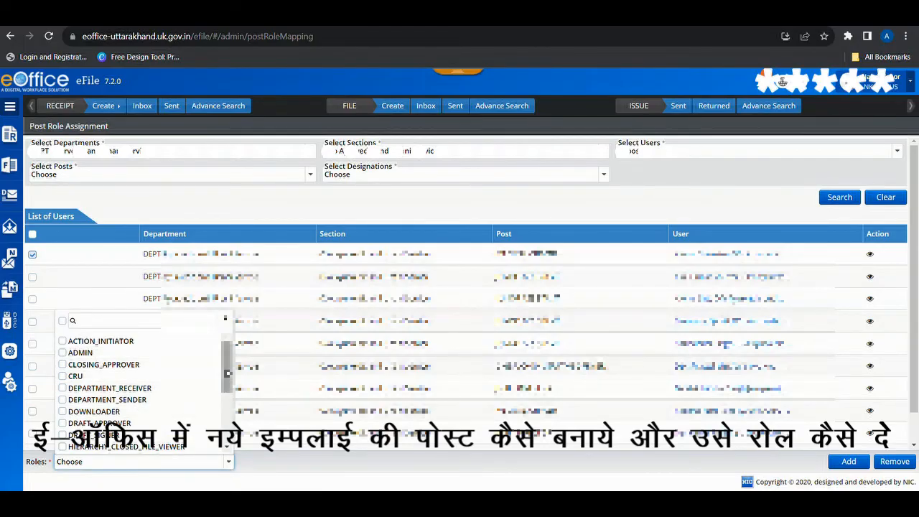
mouse_move(229, 372)
mouse_down()
mouse_move(225, 431)
mouse_move(225, 359)
mouse_up()
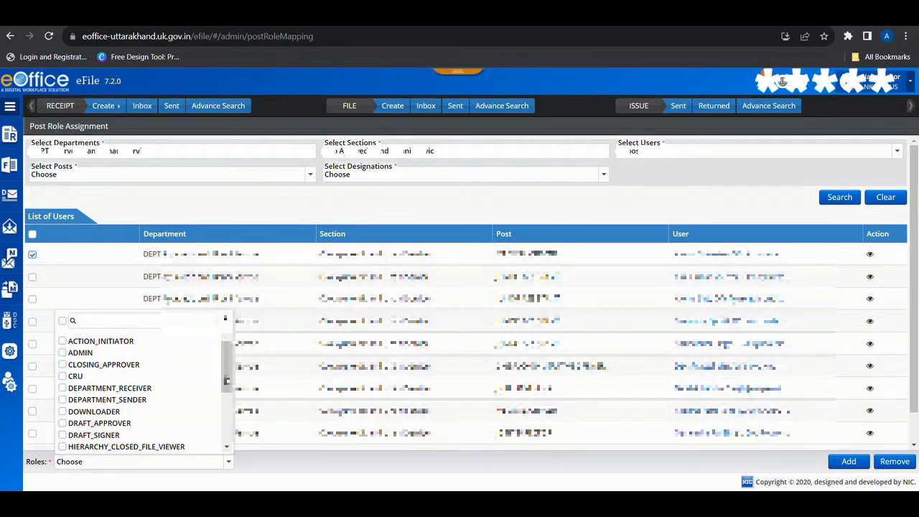
drag(227, 379, 226, 431)
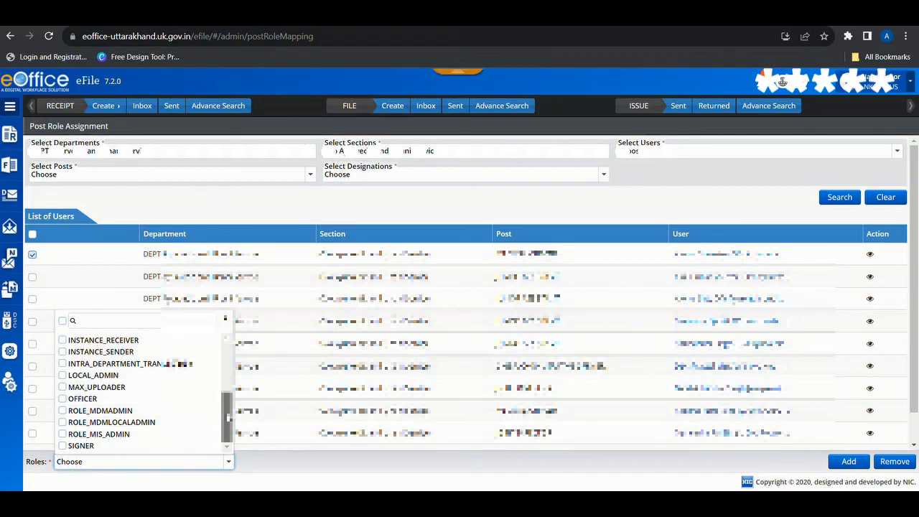
drag(228, 416, 228, 373)
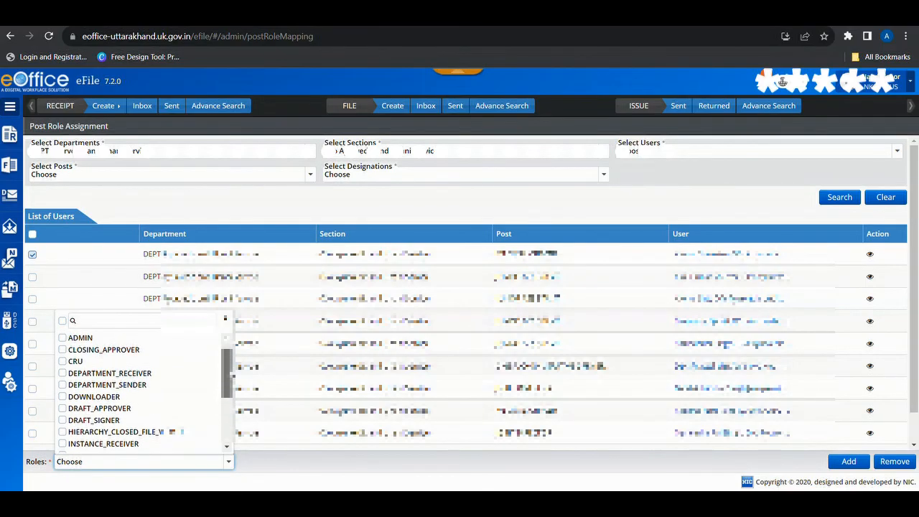